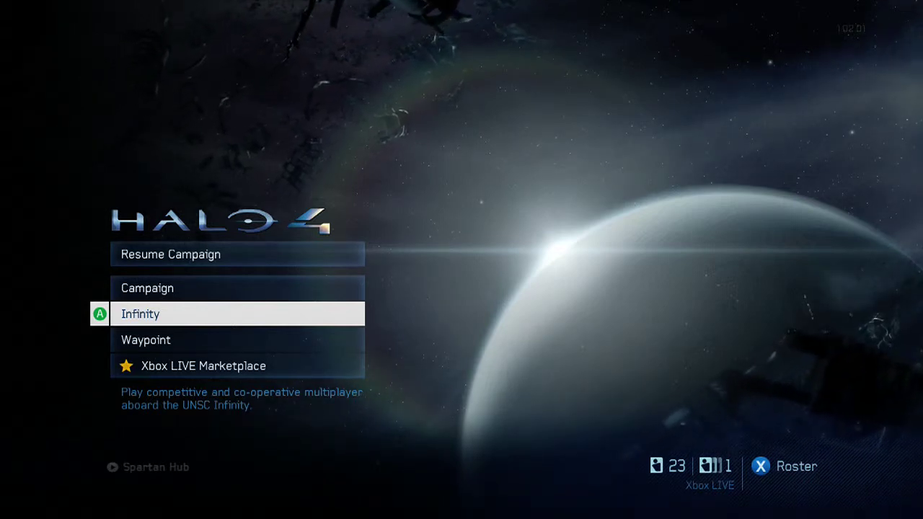
# Step: Highlight Campaign on the Halo 4 main menu to preview its description
pyautogui.press('Up')
# Step: Enter Infinity, then War Games, and start setting up a Custom Game
pyautogui.press('Down')
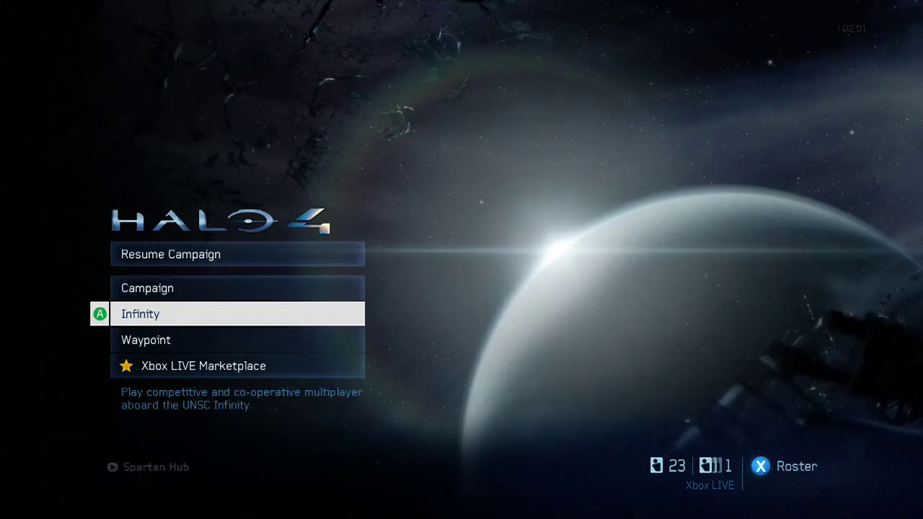
pyautogui.press('Return')
pyautogui.press('Return')
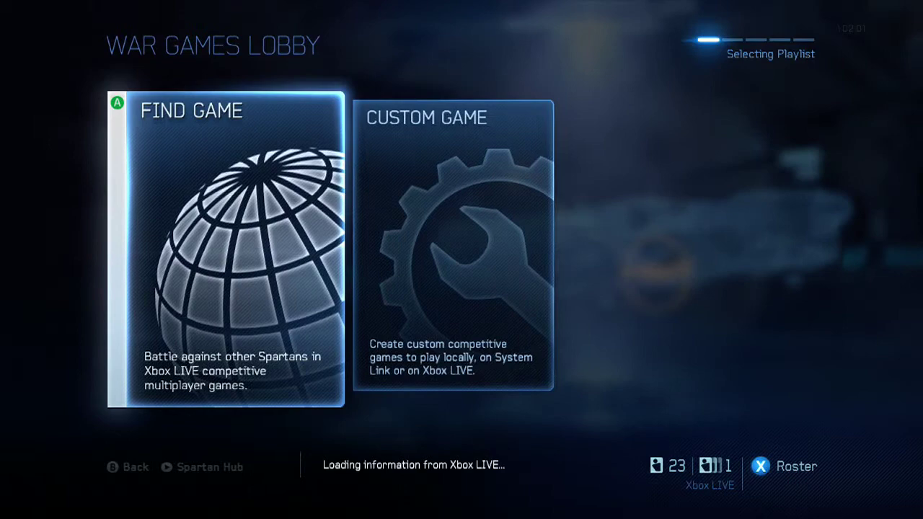
pyautogui.press('Right')
pyautogui.press('Return')
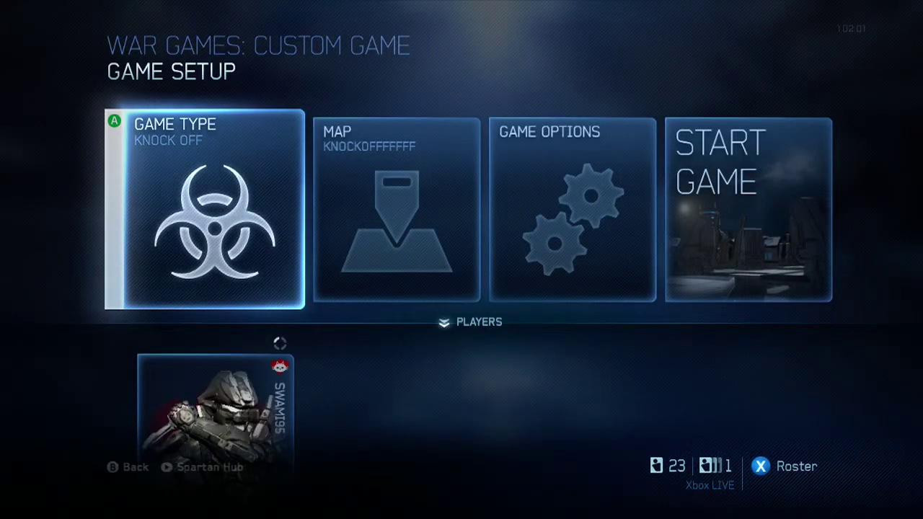
# Step: Select the Map tile to list local map variants like Abandon, Adrift and Complex
pyautogui.press('Right')
pyautogui.press('Left')
pyautogui.press('Right')
pyautogui.press('Left')
pyautogui.press('Right')
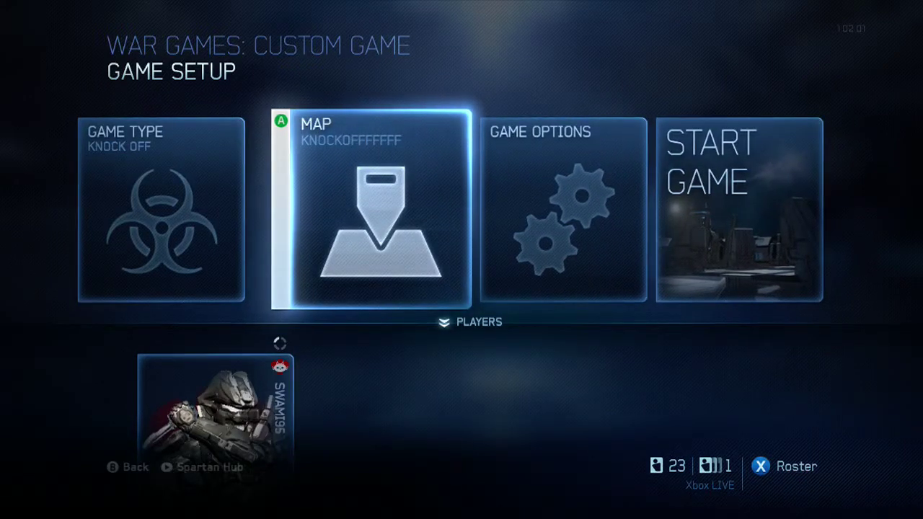
pyautogui.press('Return')
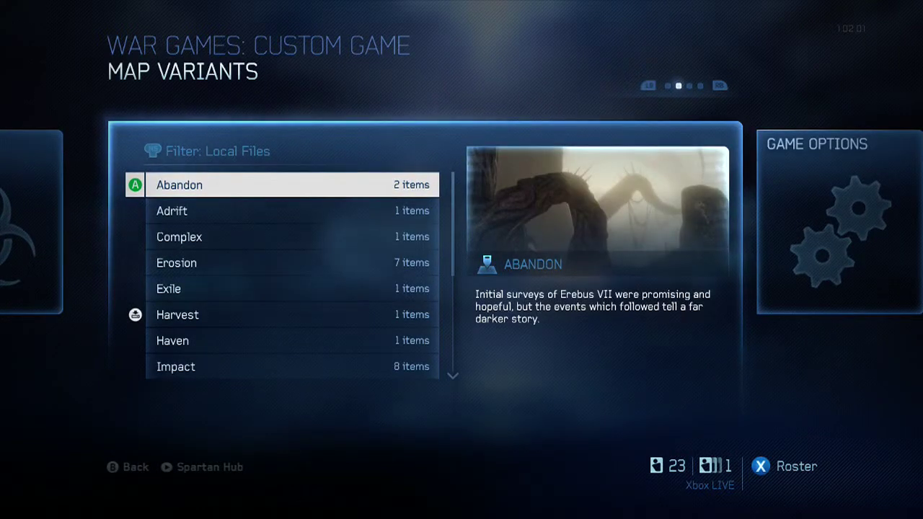
# Step: Open the Ravine map variants and highlight Infected Ravine
pyautogui.press('Down')
pyautogui.press('Down')
pyautogui.press('Down')
pyautogui.press('Down')
pyautogui.press('Down')
pyautogui.press('Down')
pyautogui.press('Down')
pyautogui.press('Down')
pyautogui.press('Down')
pyautogui.press('Down')
pyautogui.press('Down')
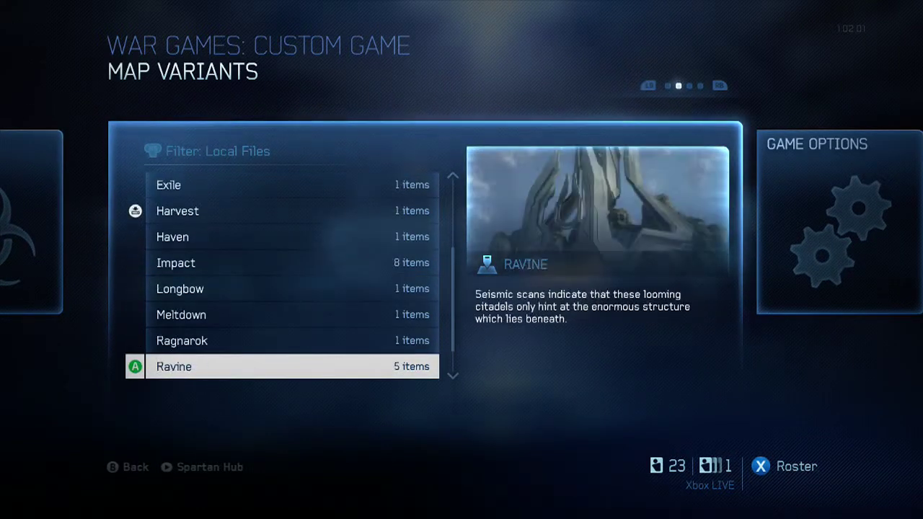
pyautogui.press('Down')
pyautogui.press('Up')
pyautogui.press('Return')
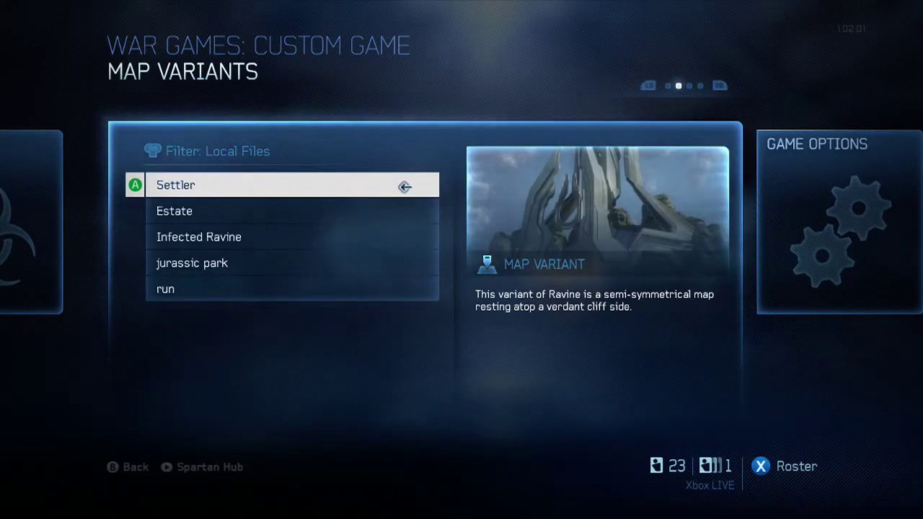
pyautogui.press('Down')
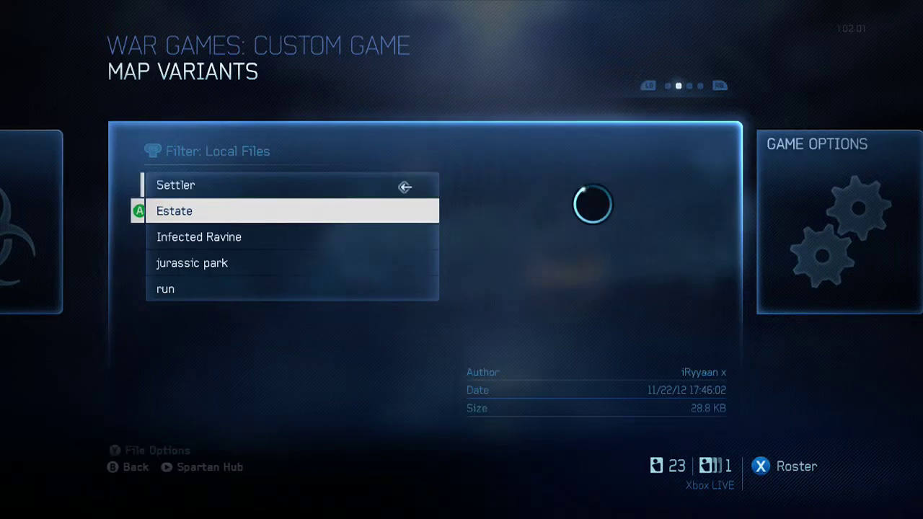
pyautogui.press('Down')
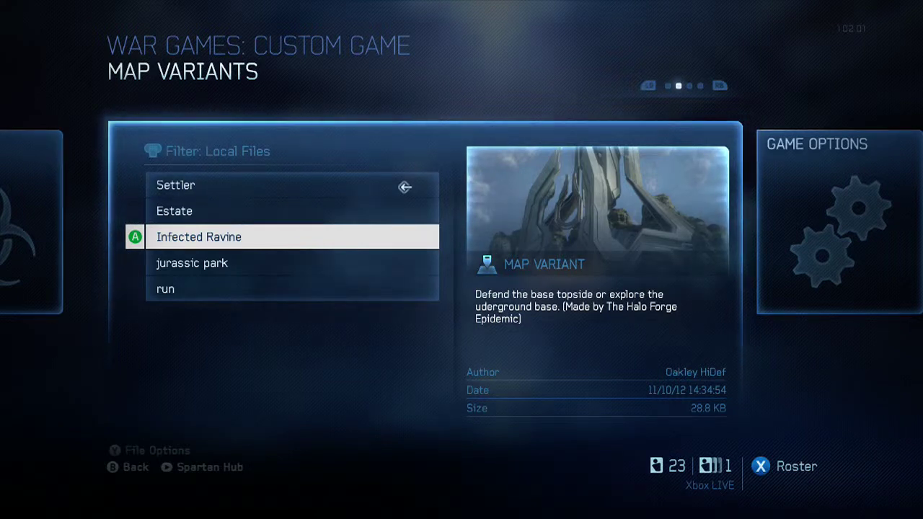
# Step: Review Infected Ravine's file options, then return to Game Setup
pyautogui.press('y')
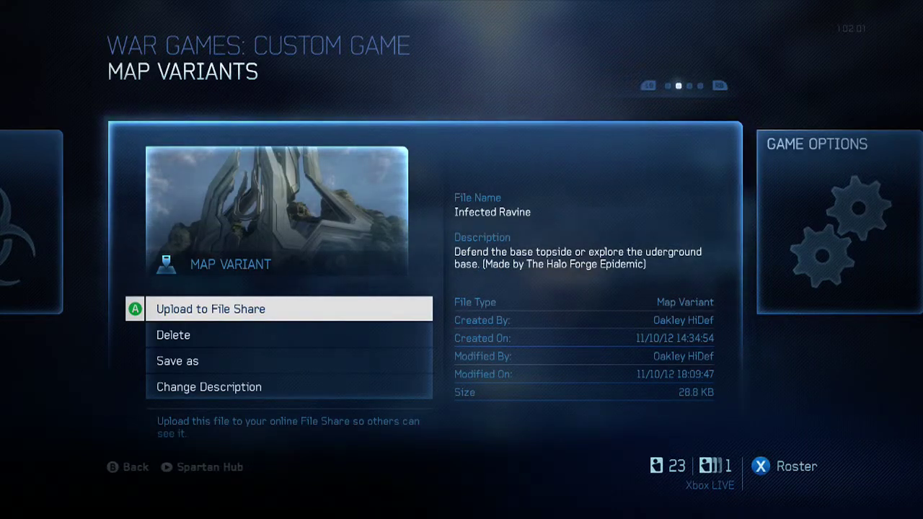
pyautogui.press('Down')
pyautogui.press('Down')
pyautogui.press('Down')
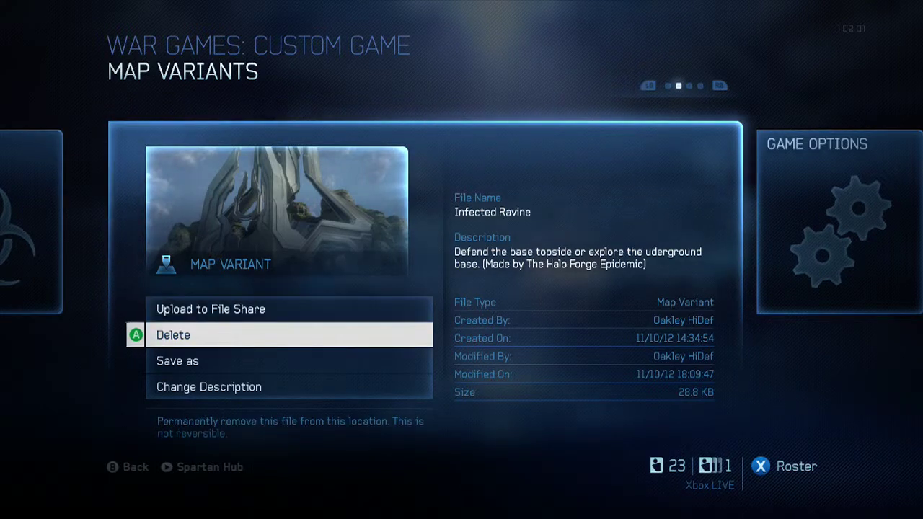
pyautogui.press('Up')
pyautogui.press('Up')
pyautogui.press('Up')
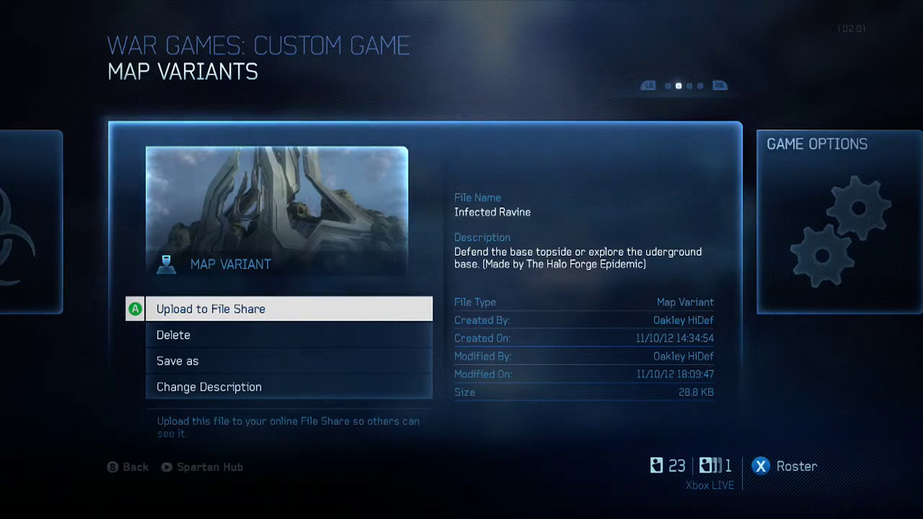
pyautogui.press('Escape')
pyautogui.press('Escape')
pyautogui.press('Escape')
# Step: Open the Game Type list and browse the Flood game type files
pyautogui.press('Left')
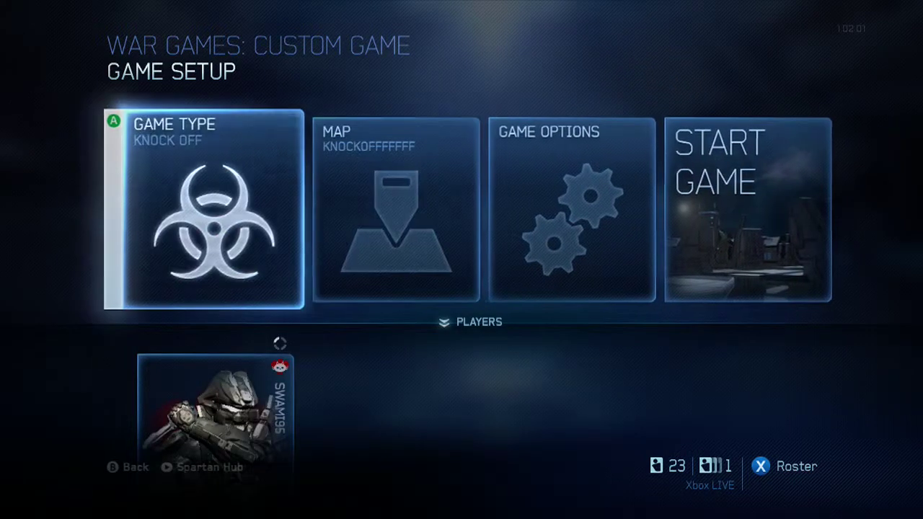
pyautogui.press('Return')
pyautogui.press('Down')
pyautogui.press('Down')
pyautogui.press('Down')
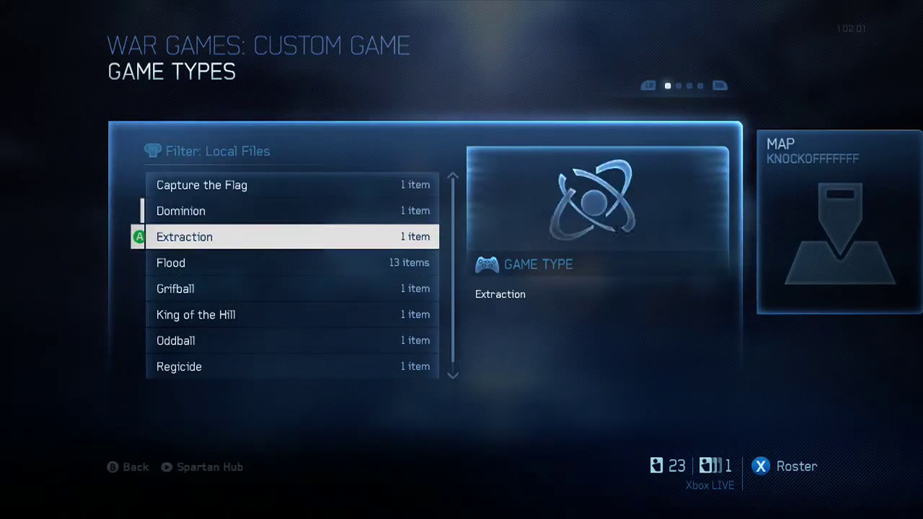
pyautogui.press('Return')
pyautogui.press('Down')
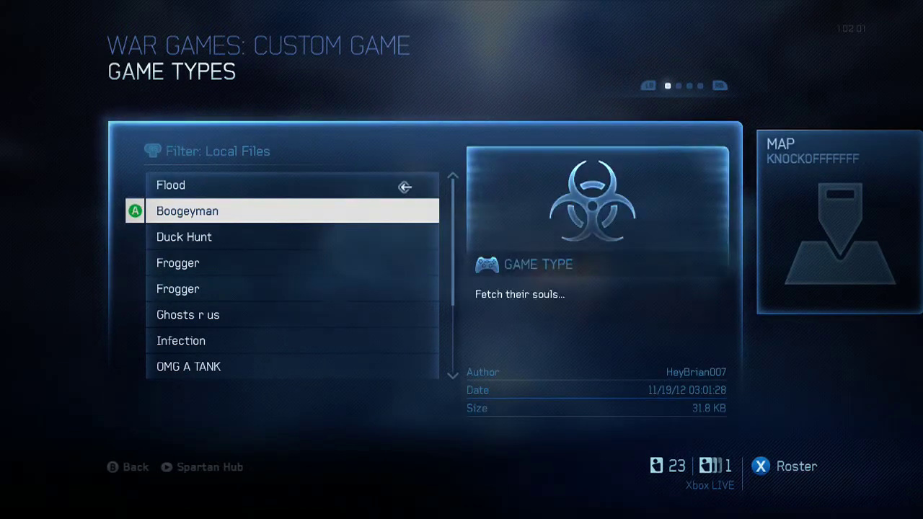
pyautogui.press('Down')
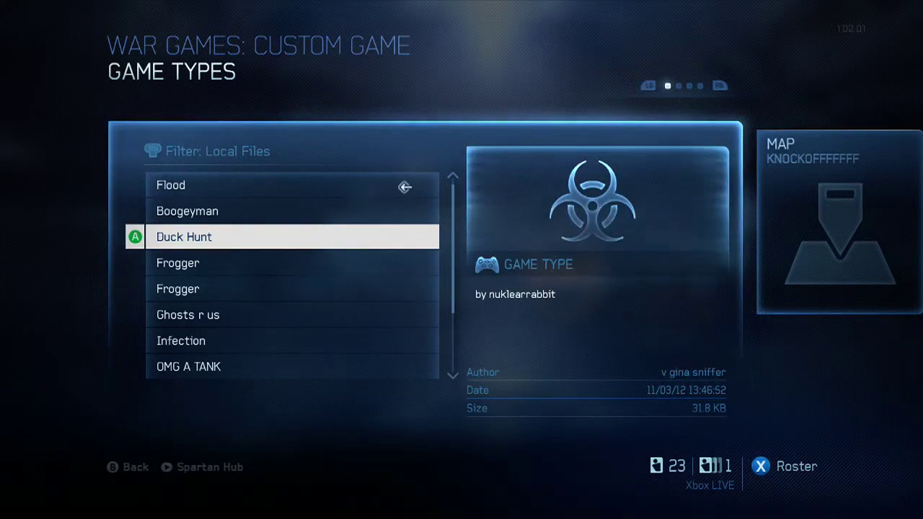
# Step: View Duck Hunt's file options, then back out to the War Games Lobby
pyautogui.press('Return')
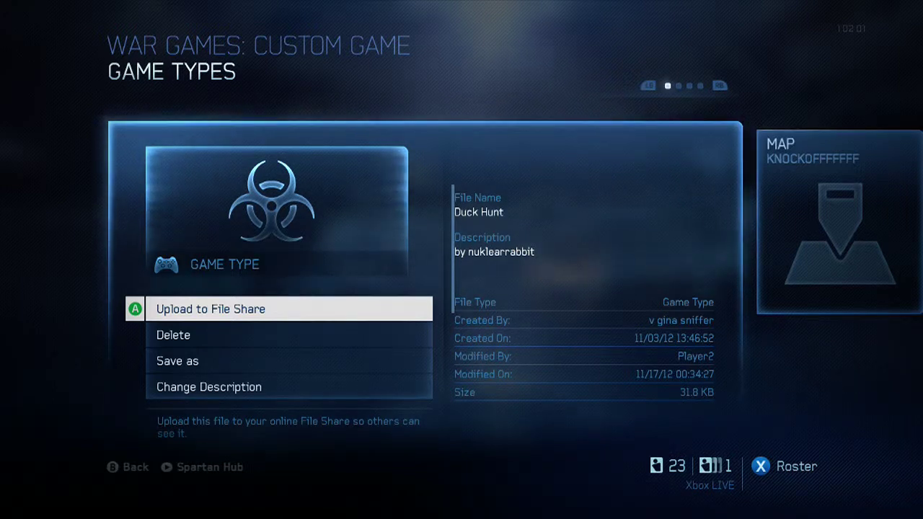
pyautogui.press('Escape')
pyautogui.press('Escape')
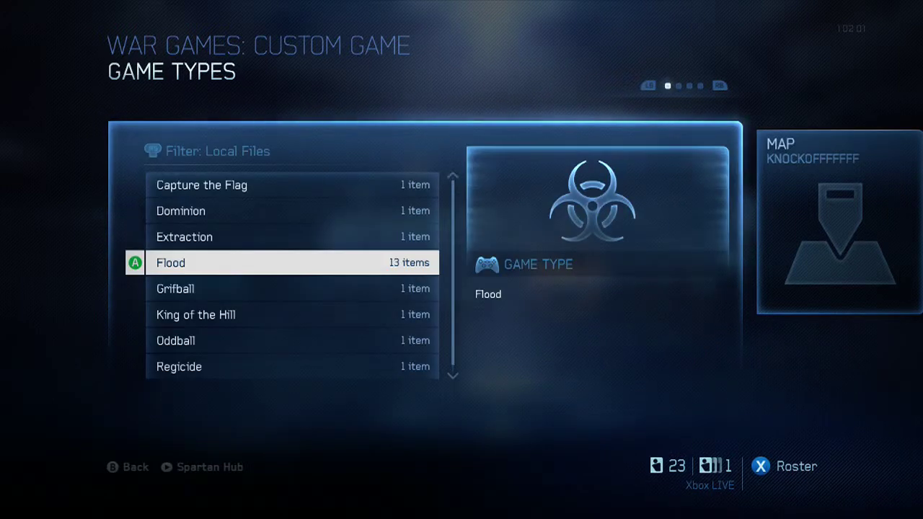
pyautogui.press('Escape')
pyautogui.press('Down')
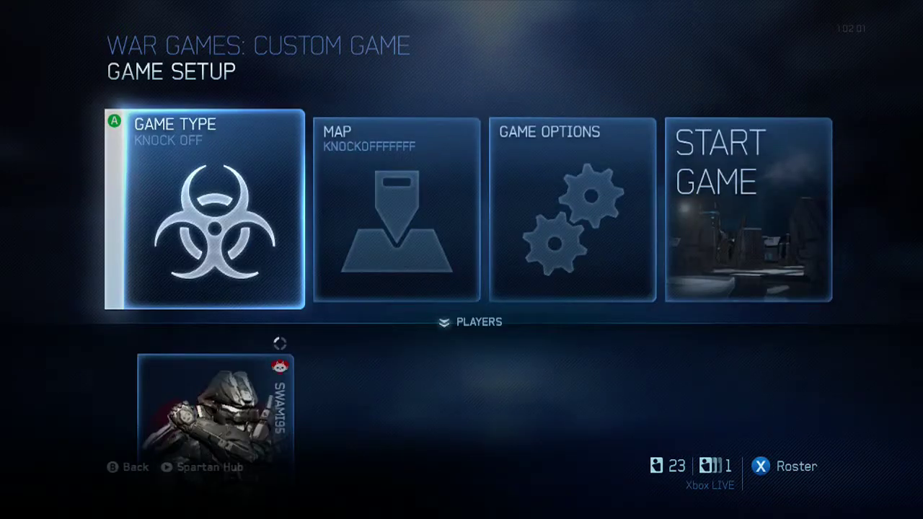
pyautogui.press('Escape')
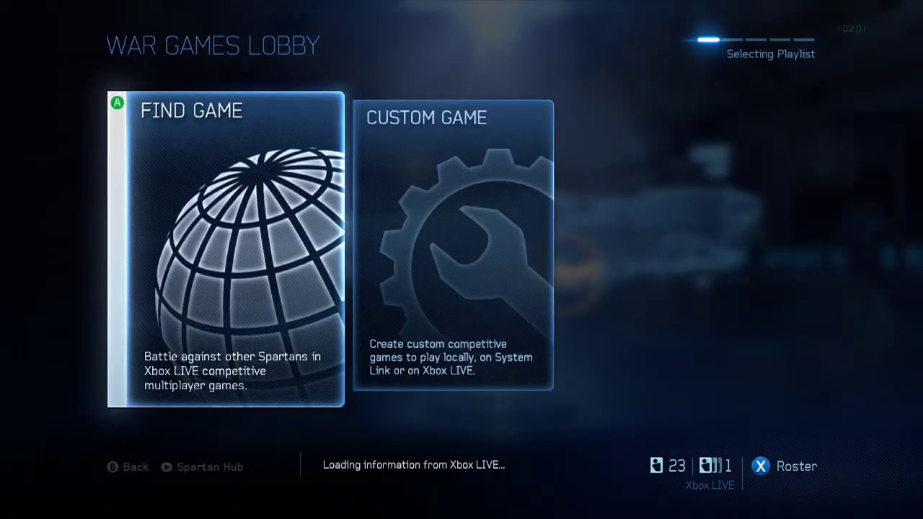
# Step: Leave and re-enter the War Games lobby, then bring up the Spartan Hub
pyautogui.press('Escape')
pyautogui.press('Return')
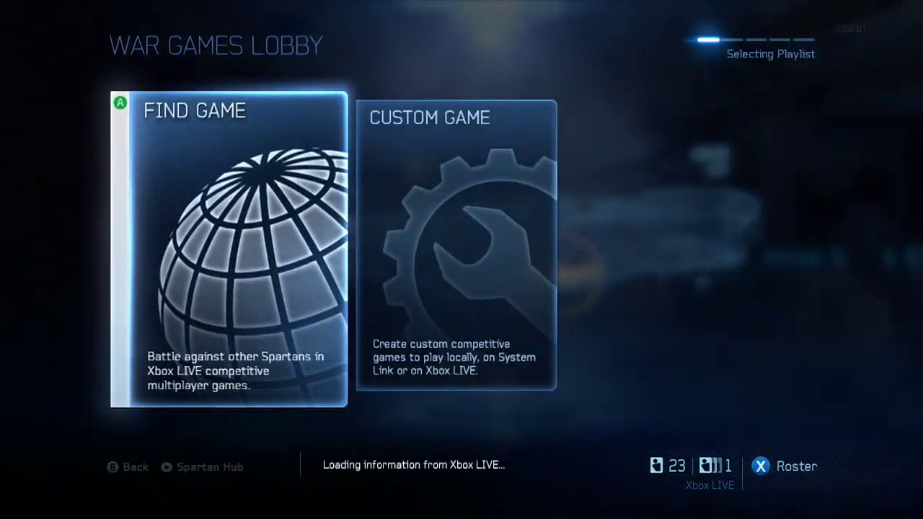
pyautogui.press('Tab')
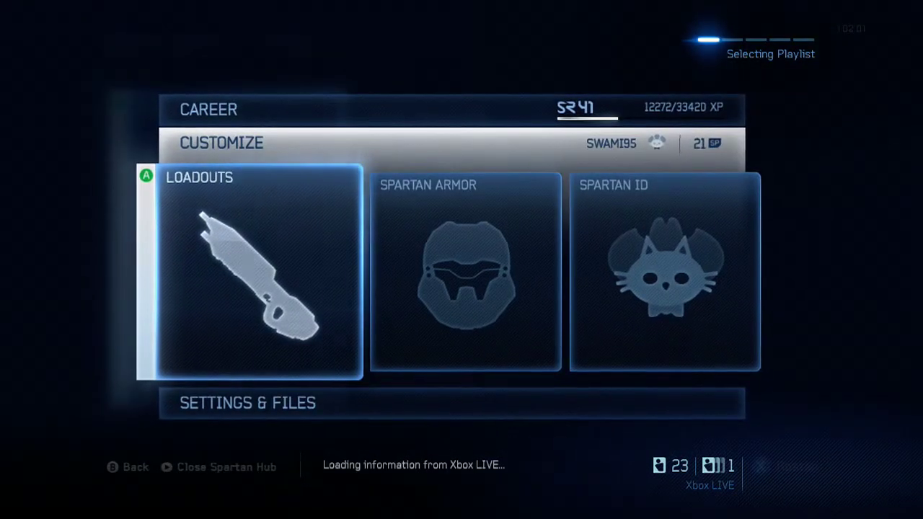
# Step: Browse the Spartan Hub sections and open File Browser under Settings & Files
pyautogui.press('Up')
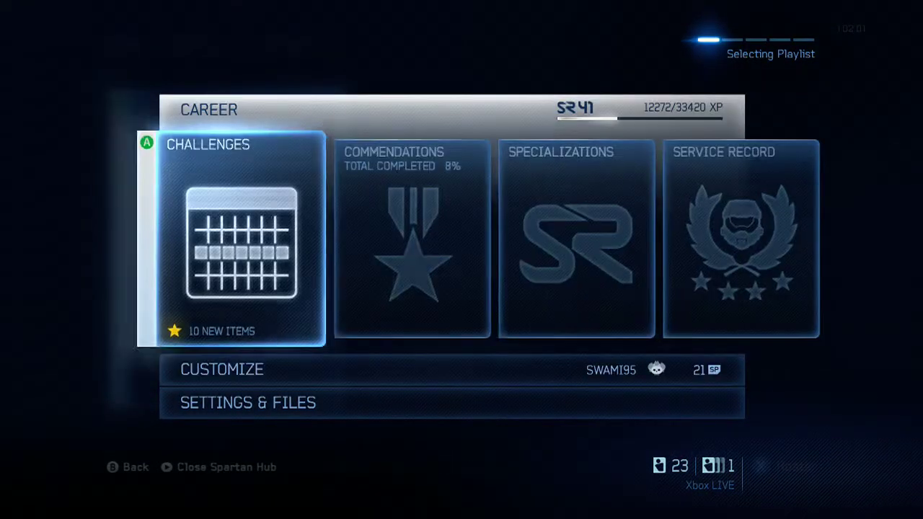
pyautogui.press('Right')
pyautogui.press('Right')
pyautogui.press('Down')
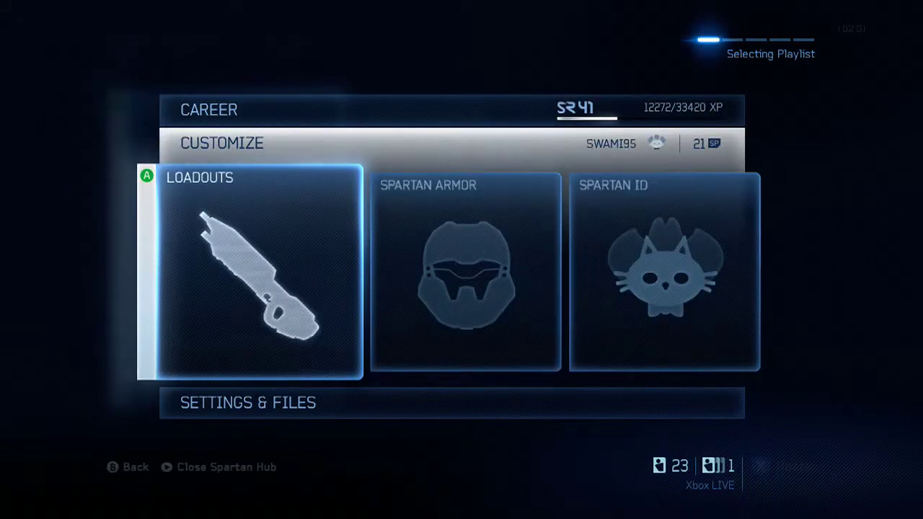
pyautogui.press('Right')
pyautogui.press('Down')
pyautogui.press('Up')
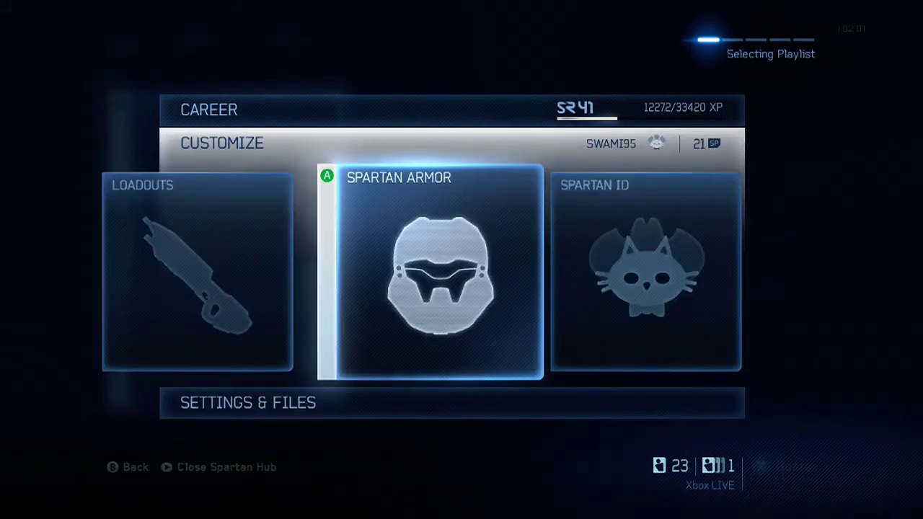
pyautogui.press('Down')
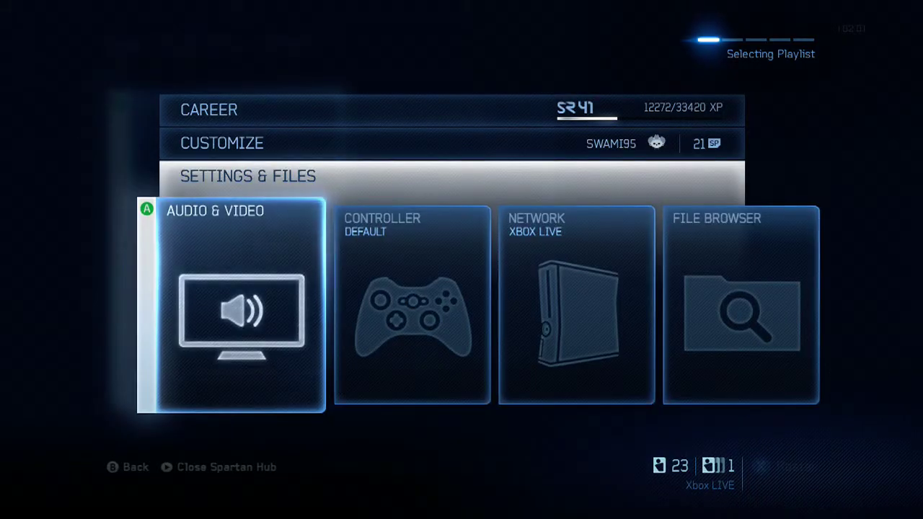
pyautogui.press('Right')
pyautogui.press('Right')
pyautogui.press('Right')
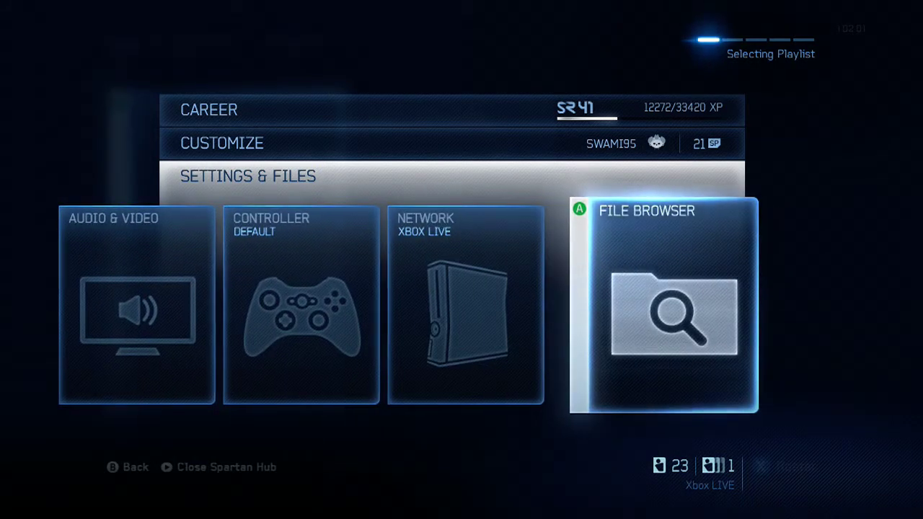
pyautogui.press('Return')
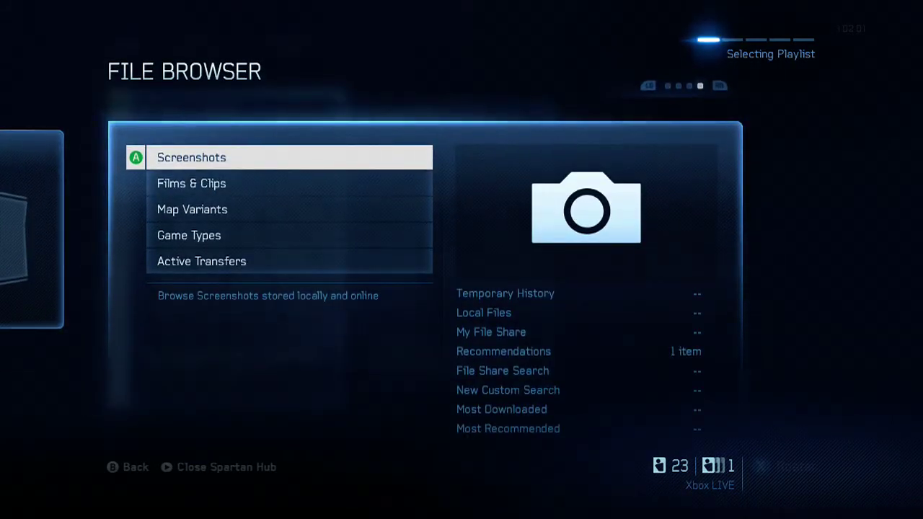
pyautogui.press('Down')
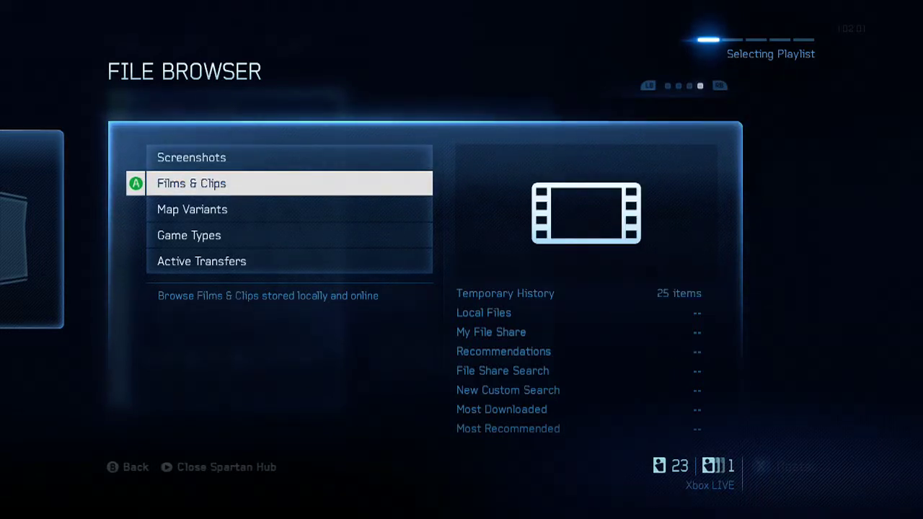
pyautogui.press('Up')
pyautogui.press('Down')
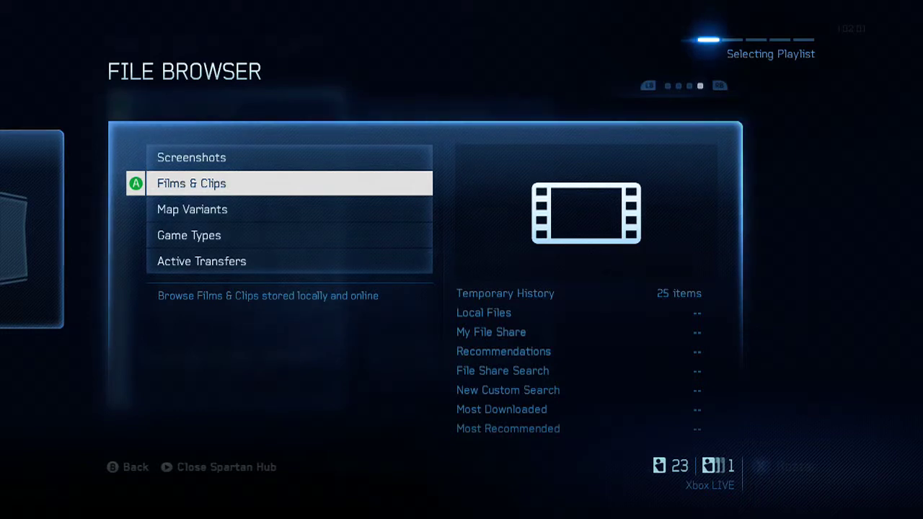
pyautogui.press('Down')
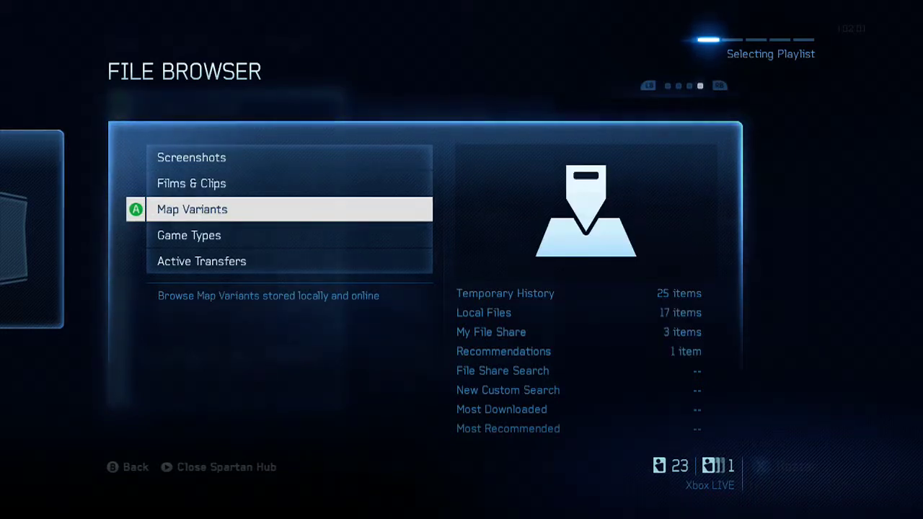
pyautogui.press('Up')
pyautogui.press('Up')
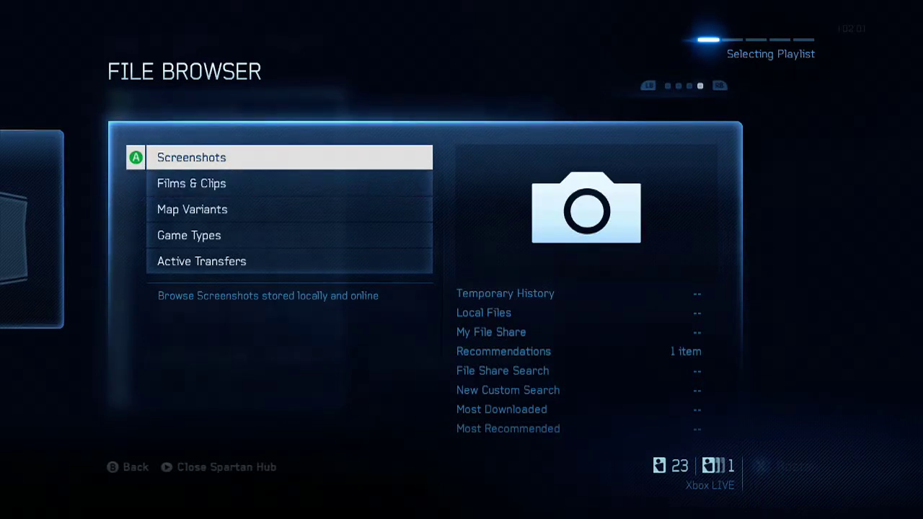
pyautogui.press('Down')
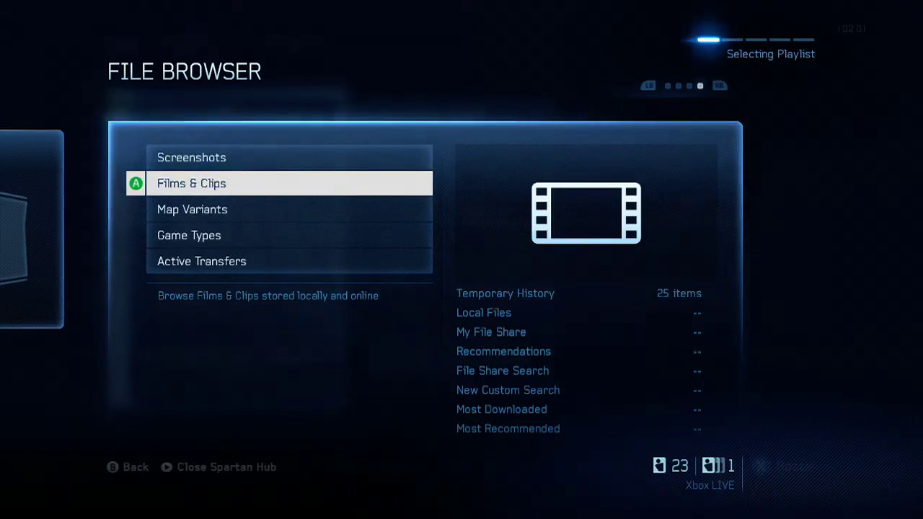
pyautogui.press('Down')
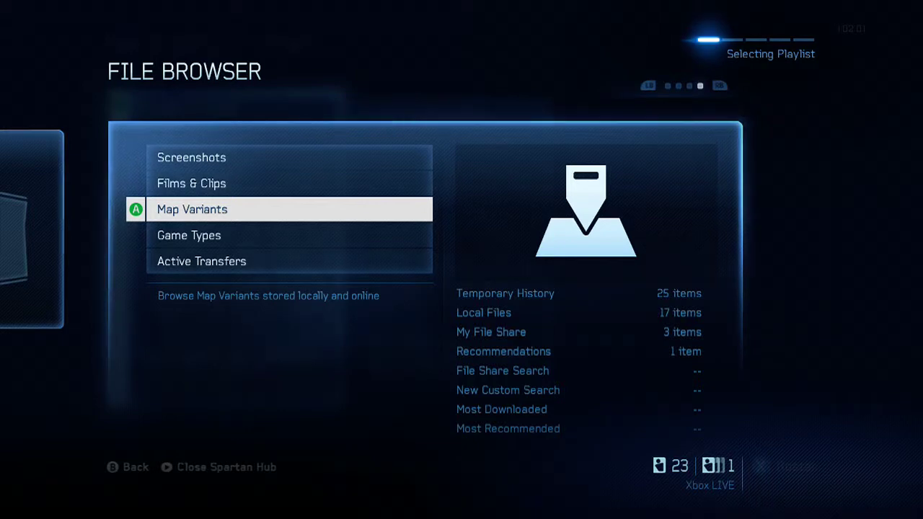
# Step: In Map Variants, preview Most Downloaded and Most Recommended, then open File Share Search
pyautogui.press('Return')
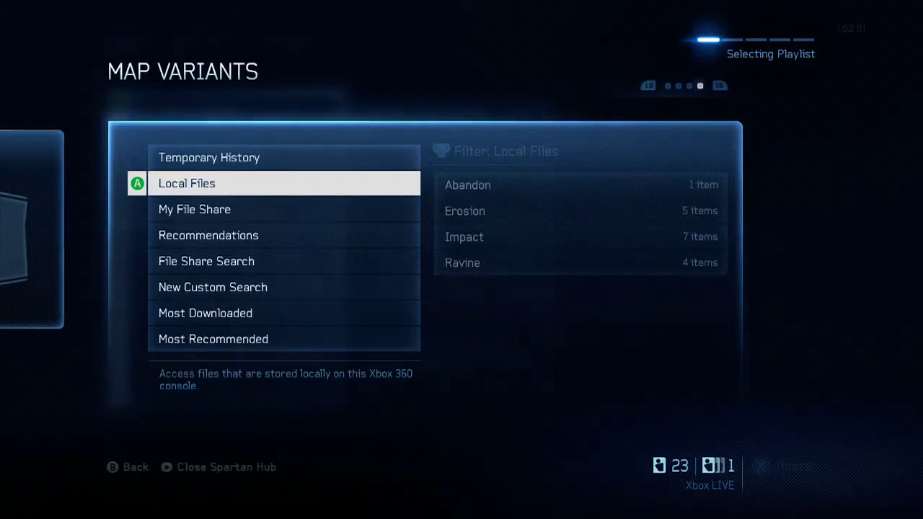
pyautogui.press('Down')
pyautogui.press('Down')
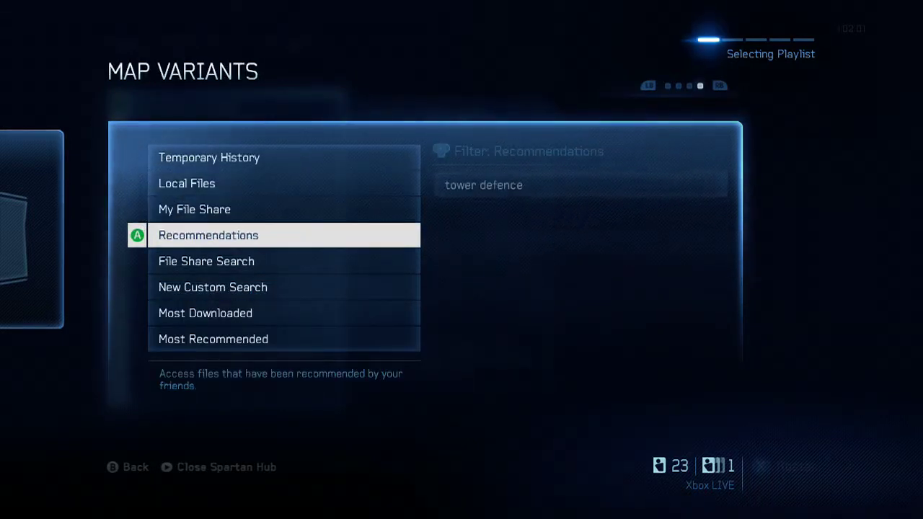
pyautogui.press('Down')
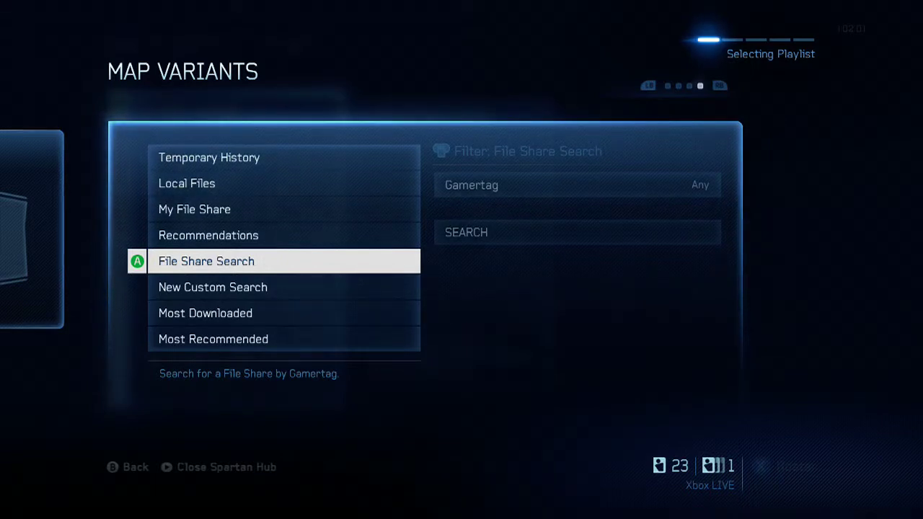
pyautogui.press('Down')
pyautogui.press('Down')
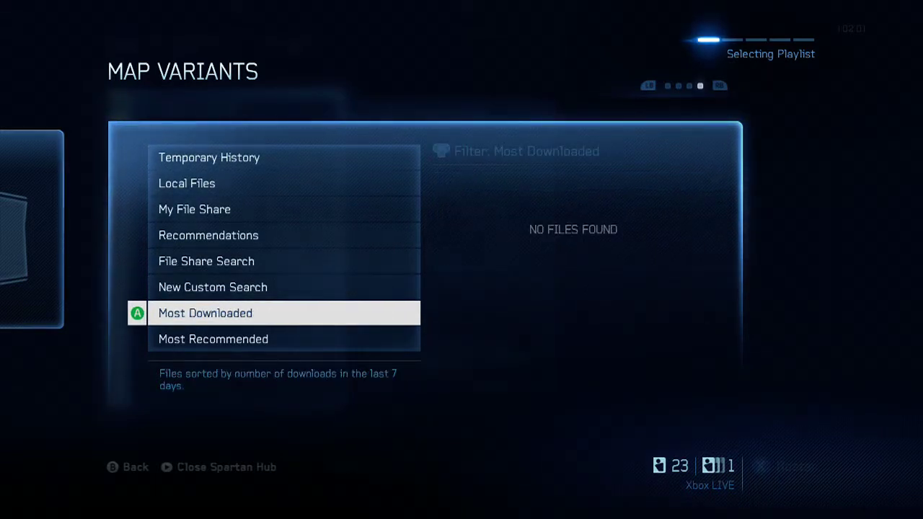
pyautogui.press('Down')
pyautogui.press('Up')
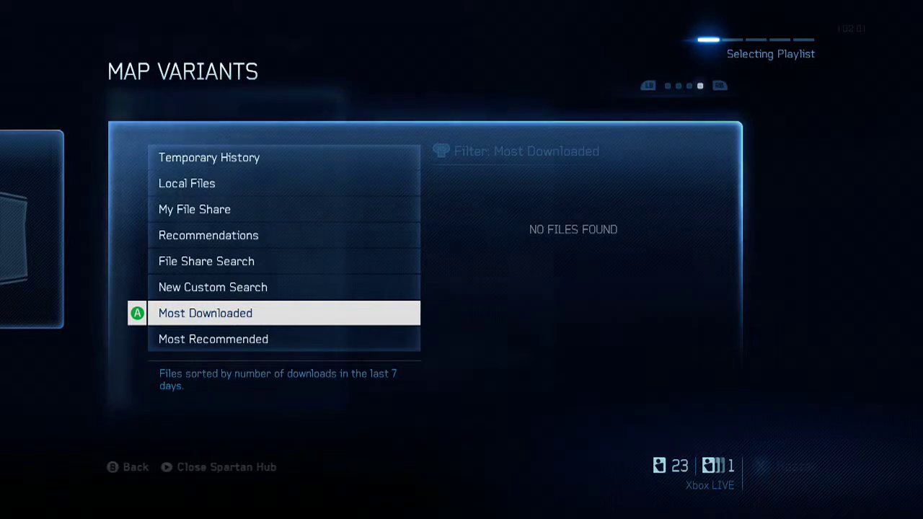
pyautogui.press('Up')
pyautogui.press('Up')
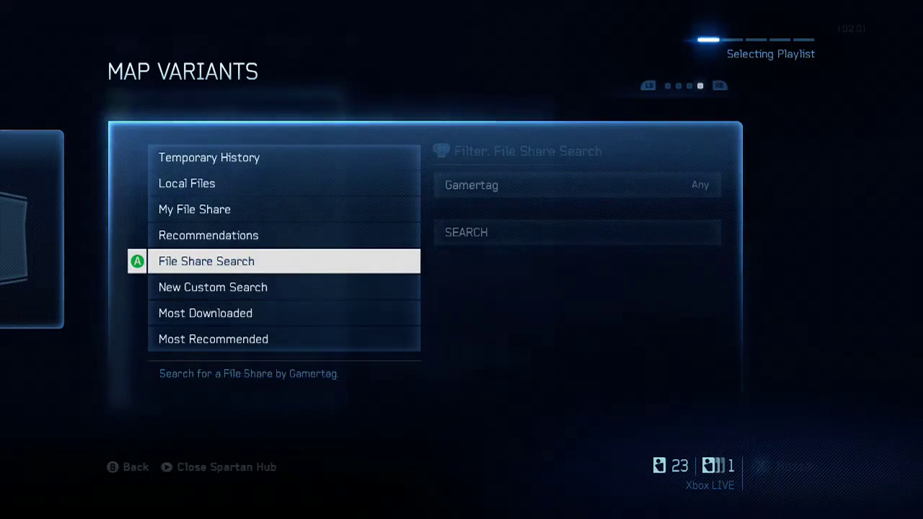
pyautogui.press('Return')
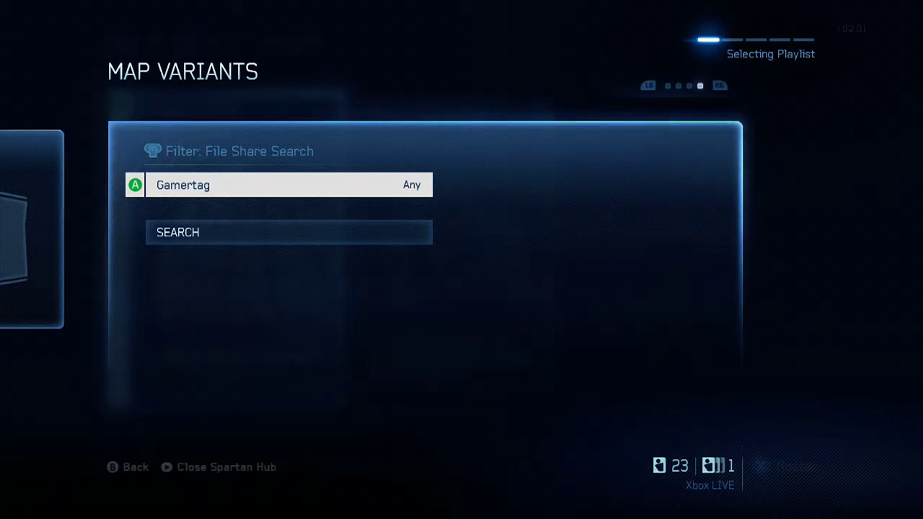
# Step: Spell the player's gamertag into the Gamertag filter with the on-screen keyboard
pyautogui.press('Return')
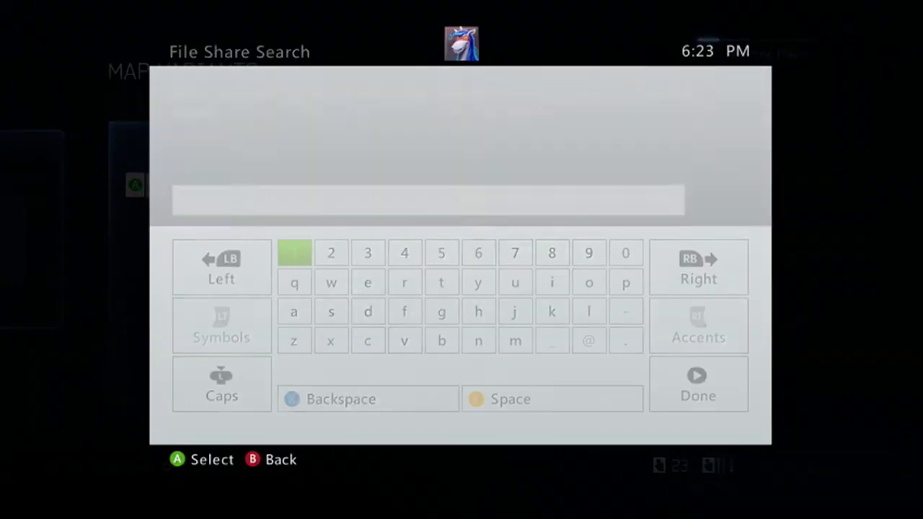
pyautogui.press('Right')
pyautogui.press('Down')
pyautogui.press('Down')
pyautogui.press('Return')
pyautogui.press('Up')
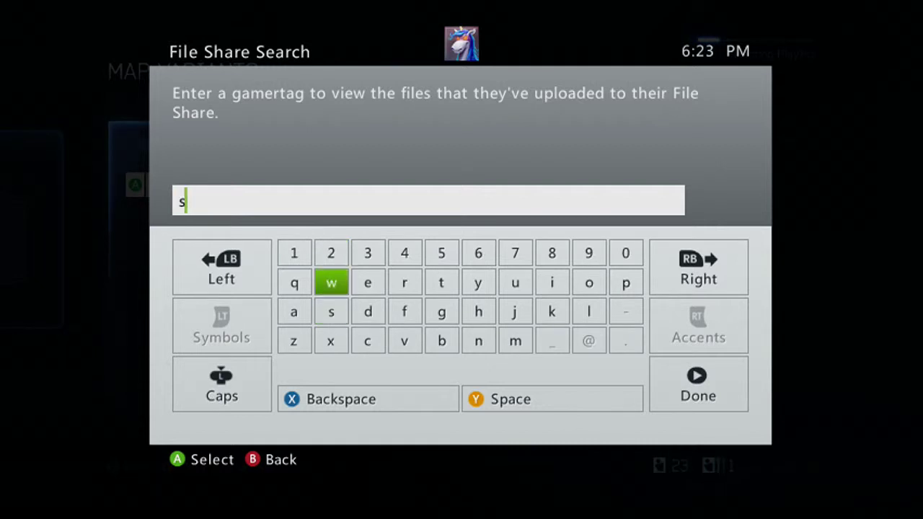
pyautogui.press('Return')
pyautogui.press('Left')
pyautogui.press('Down')
pyautogui.press('Return')
pyautogui.press('Right')
pyautogui.press('Right')
pyautogui.press('Right')
pyautogui.press('Right')
pyautogui.press('Right')
pyautogui.press('Right')
pyautogui.press('Down')
pyautogui.press('Return')
pyautogui.press('Up')
pyautogui.press('Up')
pyautogui.press('Right')
pyautogui.press('Return')
pyautogui.press('Up')
pyautogui.press('Right')
pyautogui.press('Return')
pyautogui.press('Left')
pyautogui.press('Left')
pyautogui.press('Left')
pyautogui.press('Left')
pyautogui.press('Return')
# Step: Confirm the gamertag with Done and run the map variant SEARCH
pyautogui.press('End')
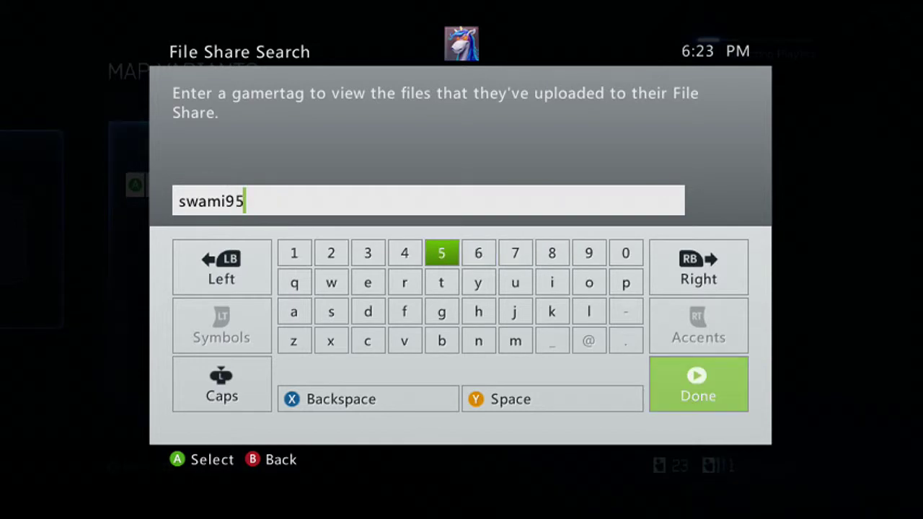
pyautogui.press('Return')
pyautogui.press('Down')
pyautogui.press('Return')
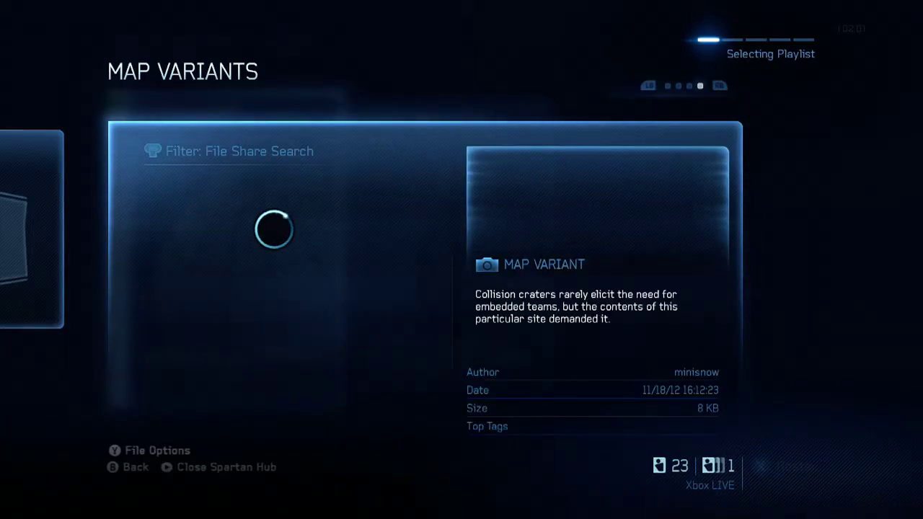
# Step: Review the found maps FROGGER, knockoffffff and Ghost Busters, then back out twice
pyautogui.press('Down')
pyautogui.press('Down')
pyautogui.press('Up')
pyautogui.press('Up')
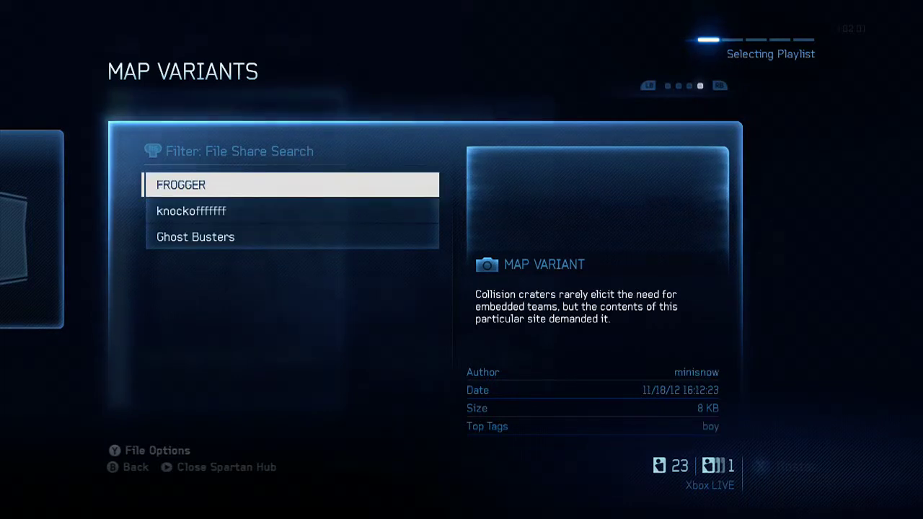
pyautogui.press('Down')
pyautogui.press('Down')
pyautogui.press('Up')
pyautogui.press('Up')
pyautogui.press('Down')
pyautogui.press('Down')
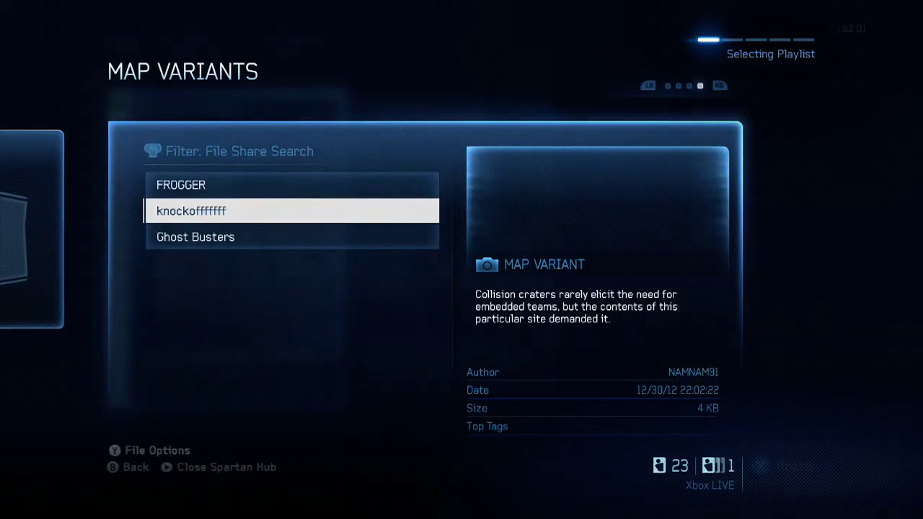
pyautogui.press('Up')
pyautogui.press('Up')
pyautogui.press('Down')
pyautogui.press('Up')
pyautogui.press('Down')
pyautogui.press('Down')
pyautogui.press('Up')
pyautogui.press('Escape')
pyautogui.press('Escape')
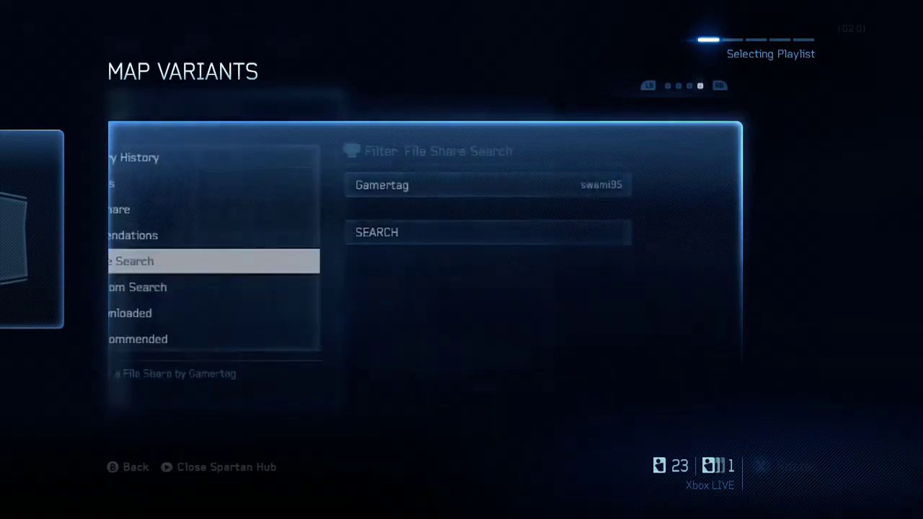
pyautogui.press('Escape')
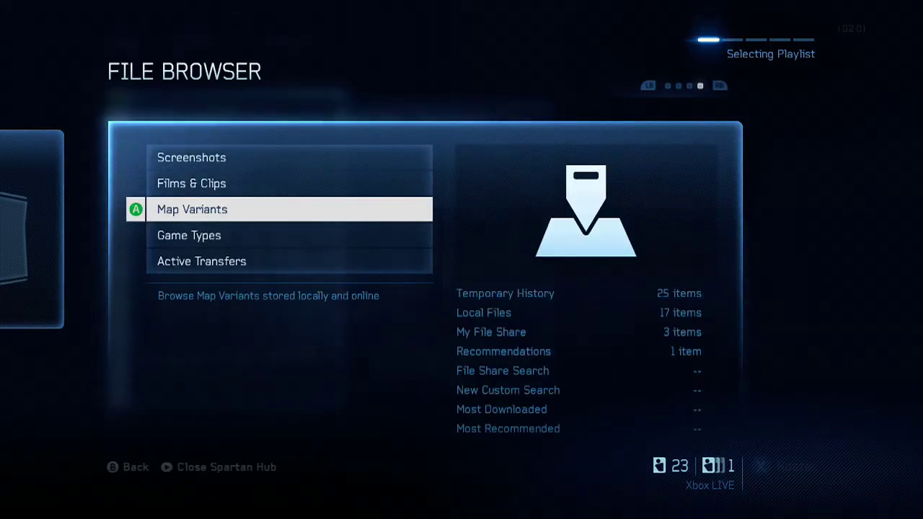
# Step: Open Game Types and run File Share Search for the same gamertag
pyautogui.press('Up')
pyautogui.press('Up')
pyautogui.press('Down')
pyautogui.press('Down')
pyautogui.press('Down')
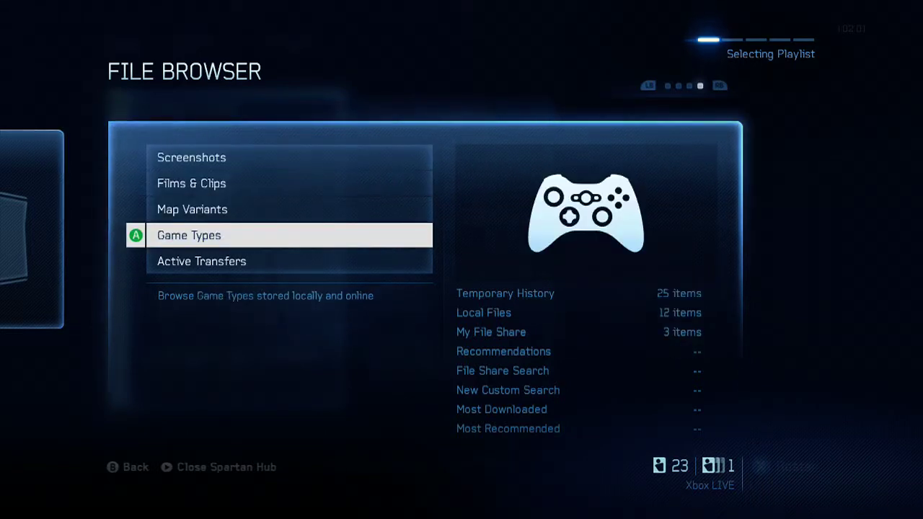
pyautogui.press('Return')
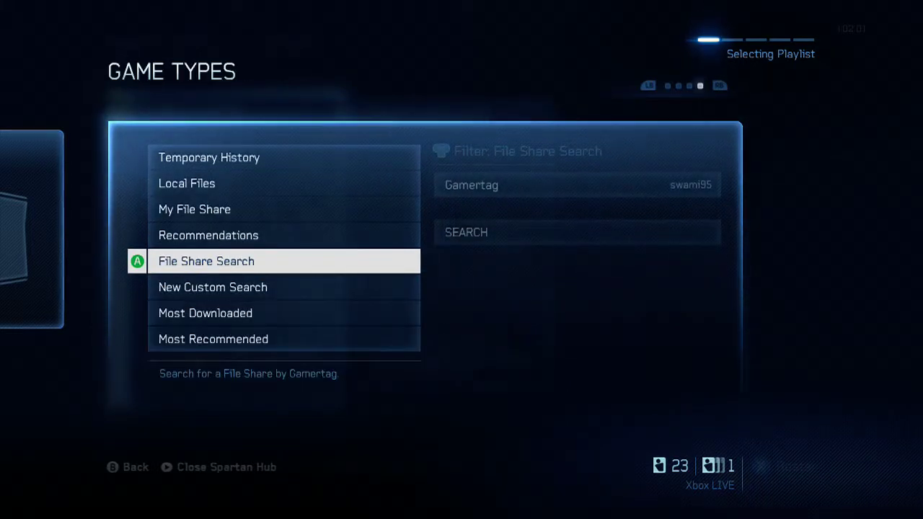
pyautogui.press('Return')
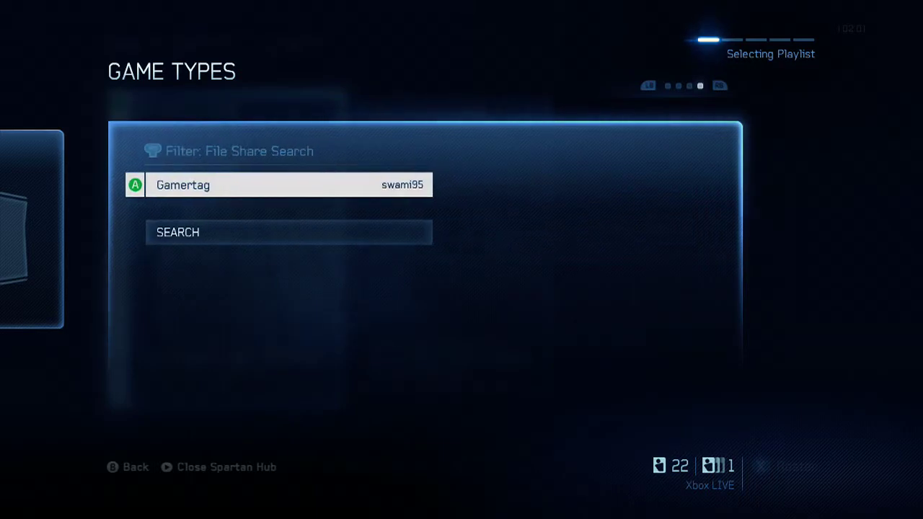
pyautogui.press('Down')
pyautogui.press('Return')
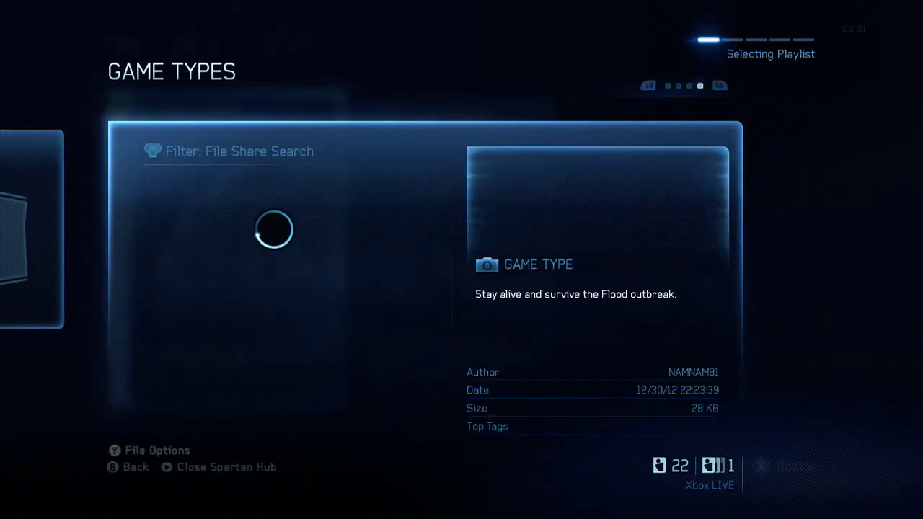
# Step: Browse the found game types knock off, Ghosts r us and Frogger, then close the results
pyautogui.press('Down')
pyautogui.press('Down')
pyautogui.press('Up')
pyautogui.press('Up')
pyautogui.press('Down')
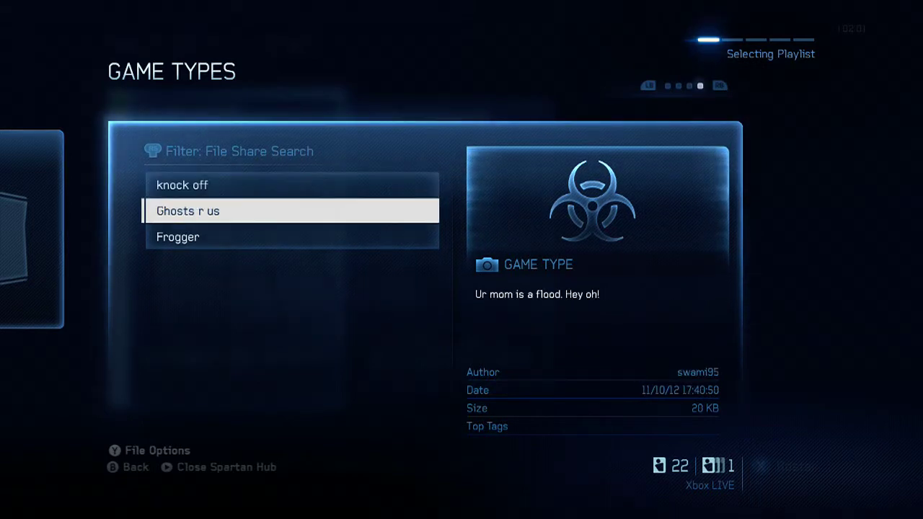
pyautogui.press('Escape')
pyautogui.press('Escape')
pyautogui.press('Escape')
pyautogui.press('Up')
pyautogui.press('Up')
pyautogui.press('Up')
# Step: Search Screenshots by the same gamertag, find no files, and back out to the filters
pyautogui.press('Return')
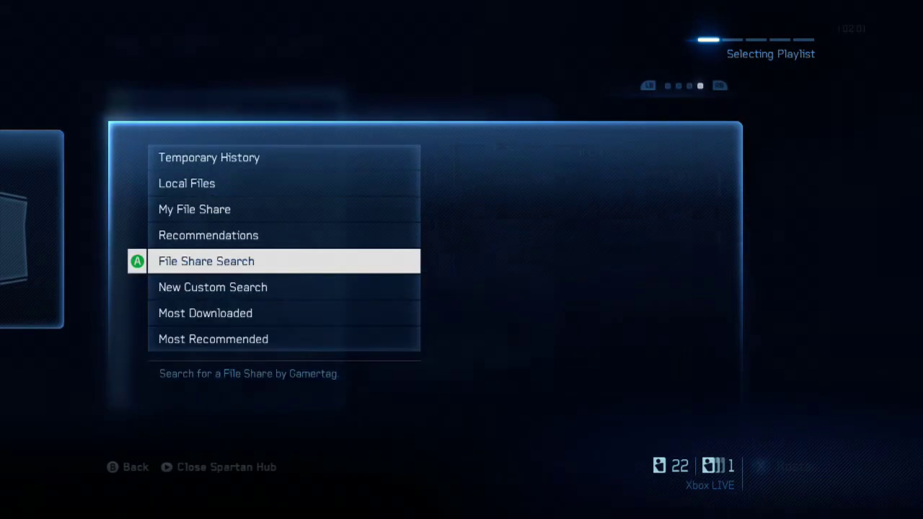
pyautogui.press('Return')
pyautogui.press('Down')
pyautogui.press('Return')
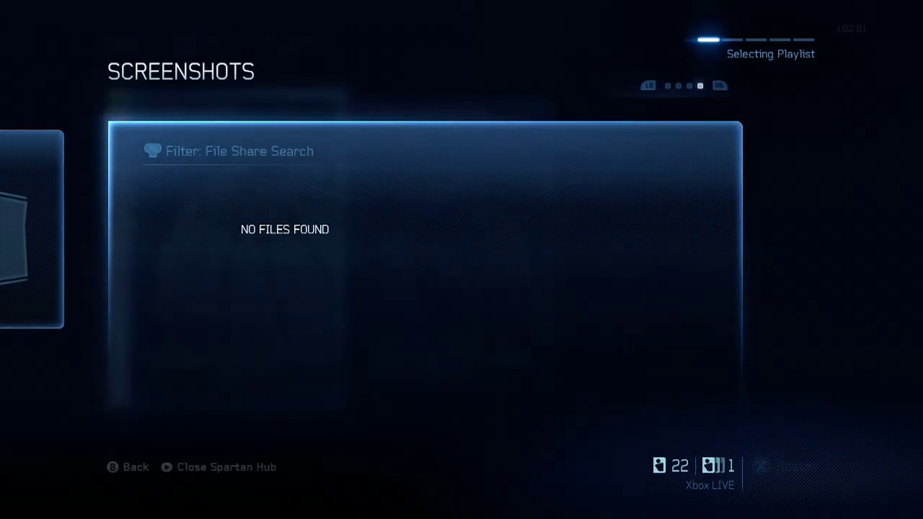
pyautogui.press('Escape')
pyautogui.press('Escape')
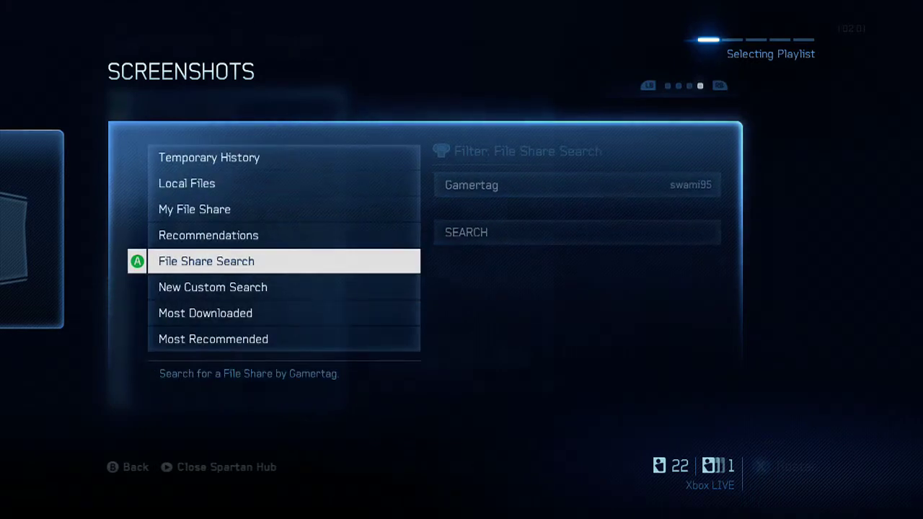
pyautogui.press('Up')
pyautogui.press('Down')
pyautogui.press('Escape')
# Step: Preview the Films & Clips and Map Variants categories, then leave the File Browser
pyautogui.press('Down')
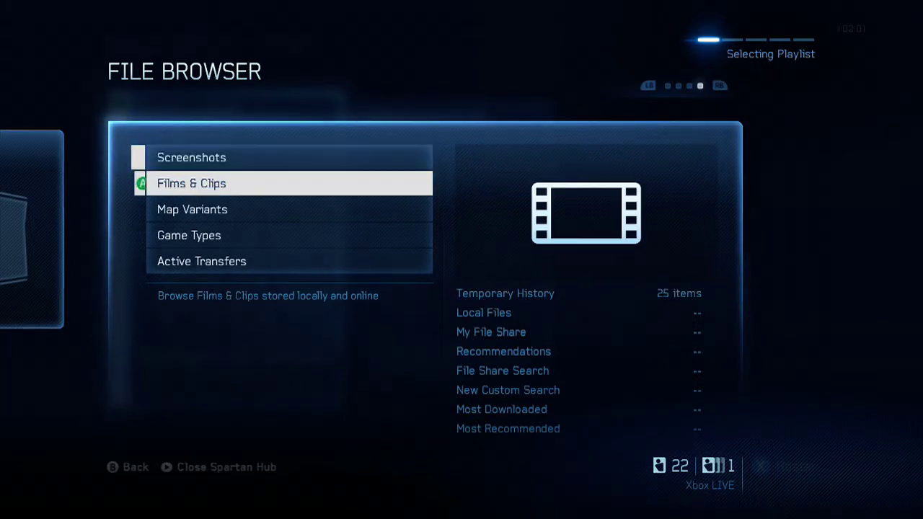
pyautogui.press('Down')
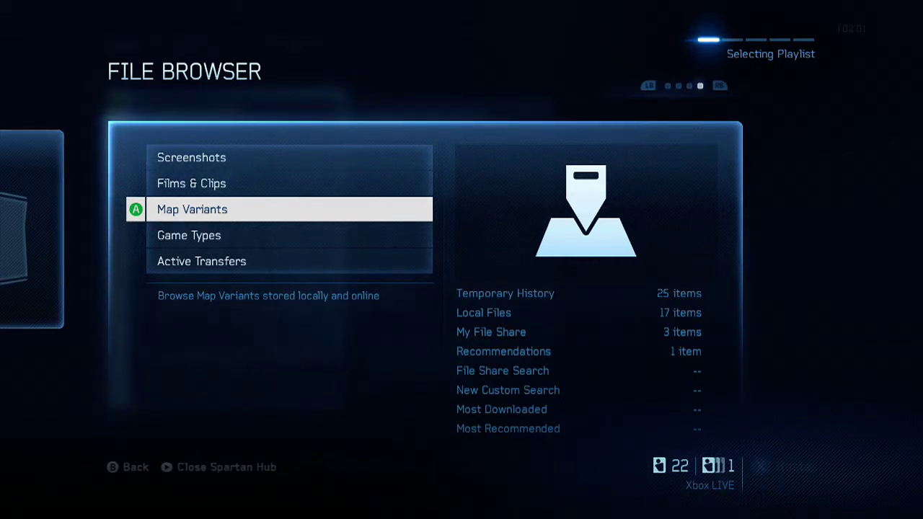
pyautogui.press('Escape')
# Step: Move up through the Spartan Hub sections and settle on Customize, showing Spartan Armor
pyautogui.press('Left')
pyautogui.press('Left')
pyautogui.press('Left')
pyautogui.press('Right')
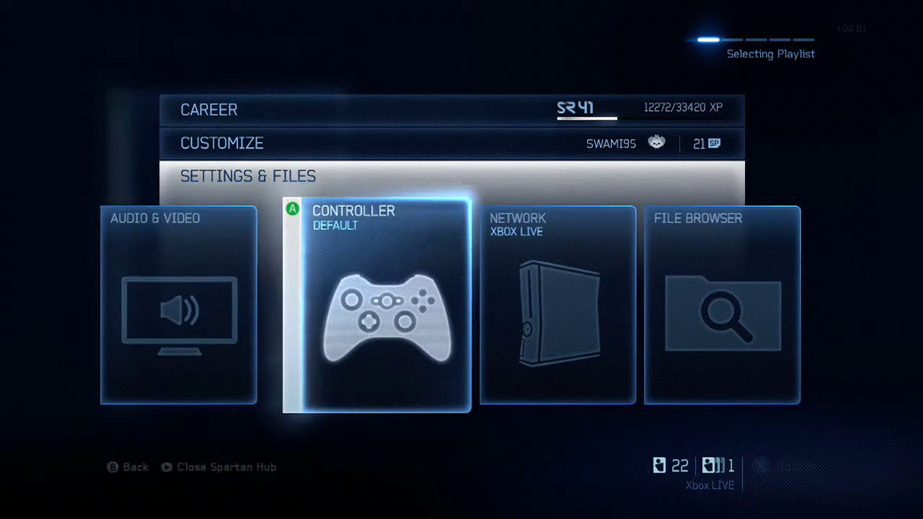
pyautogui.press('Up')
pyautogui.press('Up')
pyautogui.press('Down')
pyautogui.press('Down')
pyautogui.press('Up')
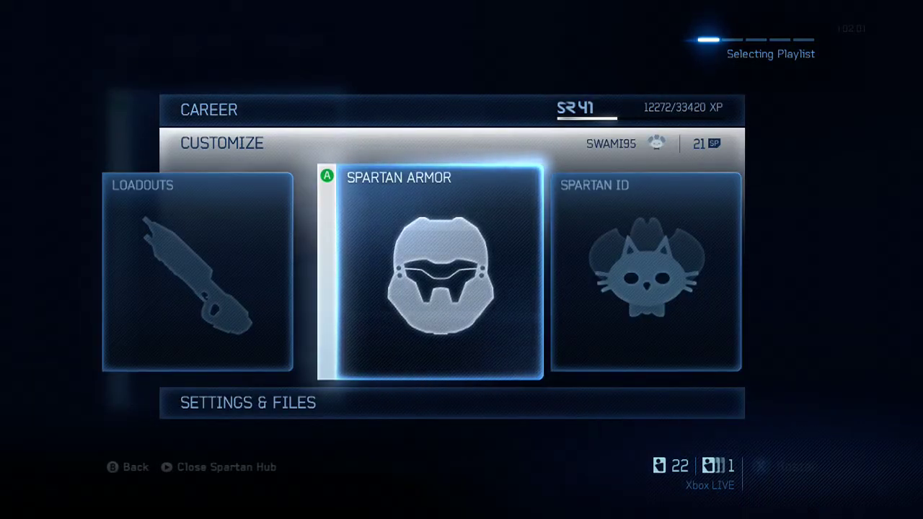